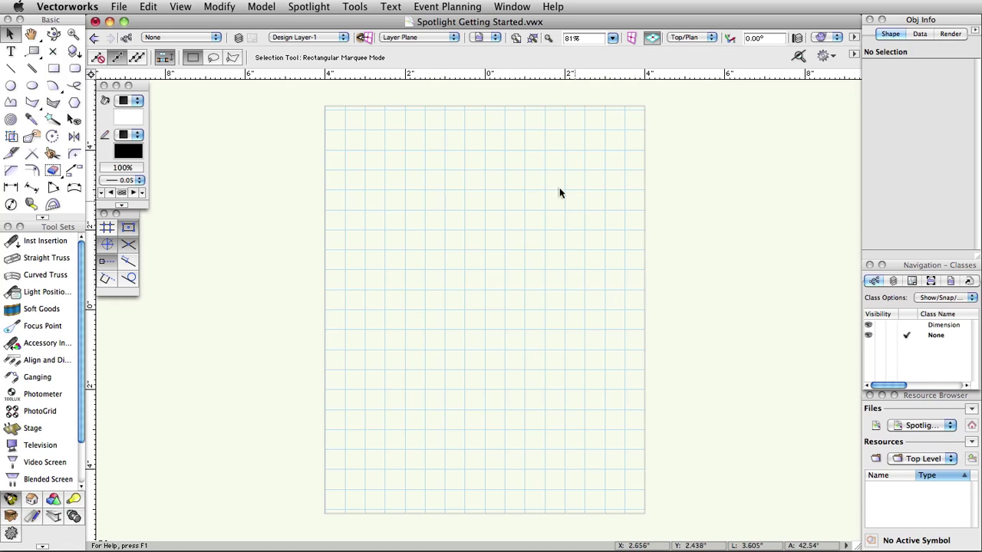
# Reset the Vectorworks Preferences to their defaults and confirm the reset.
pyautogui.click(355, 7)
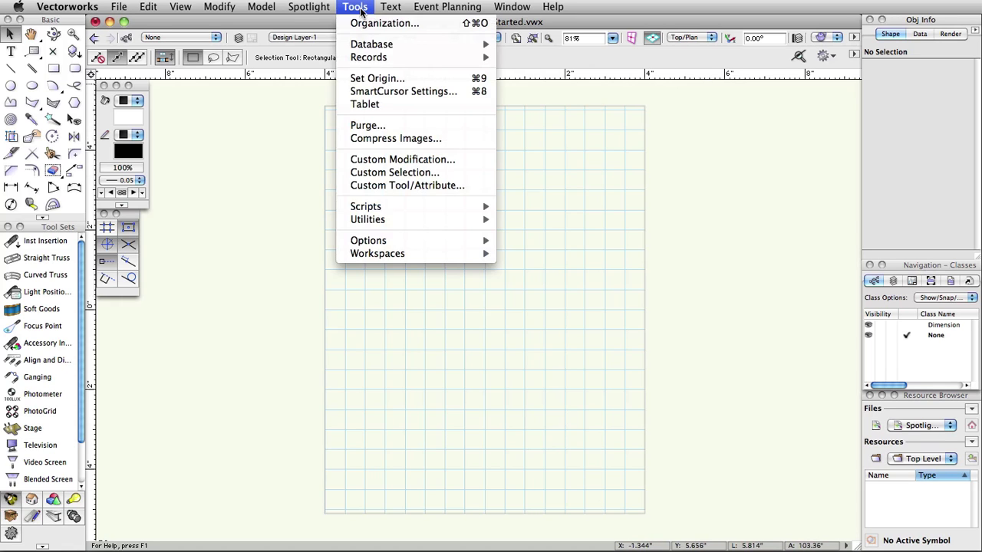
pyautogui.moveTo(465, 243)
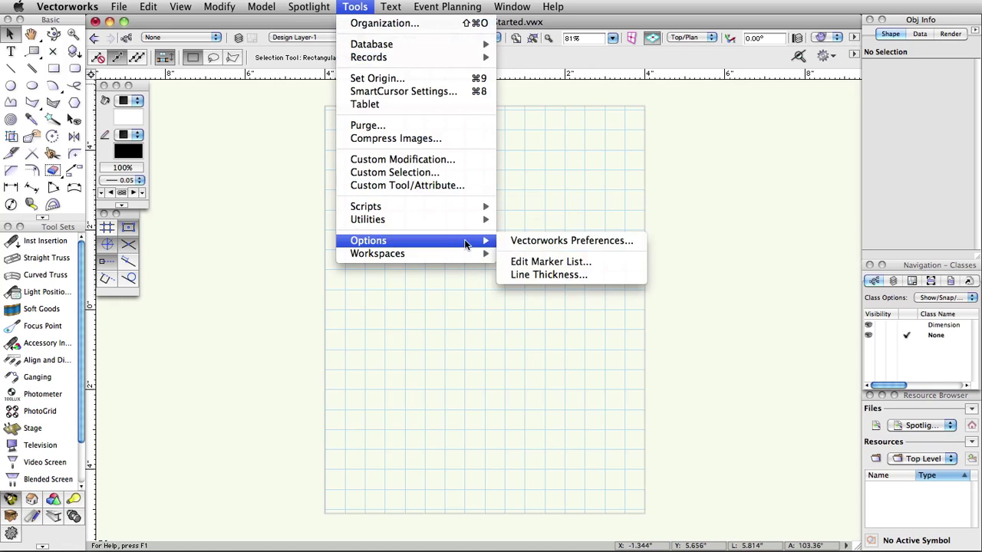
pyautogui.click(636, 248)
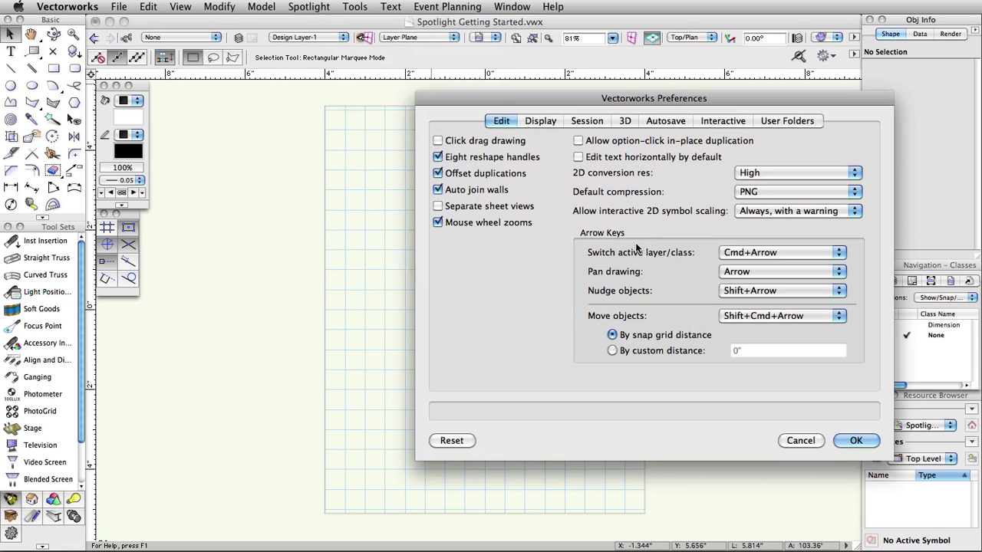
pyautogui.click(467, 442)
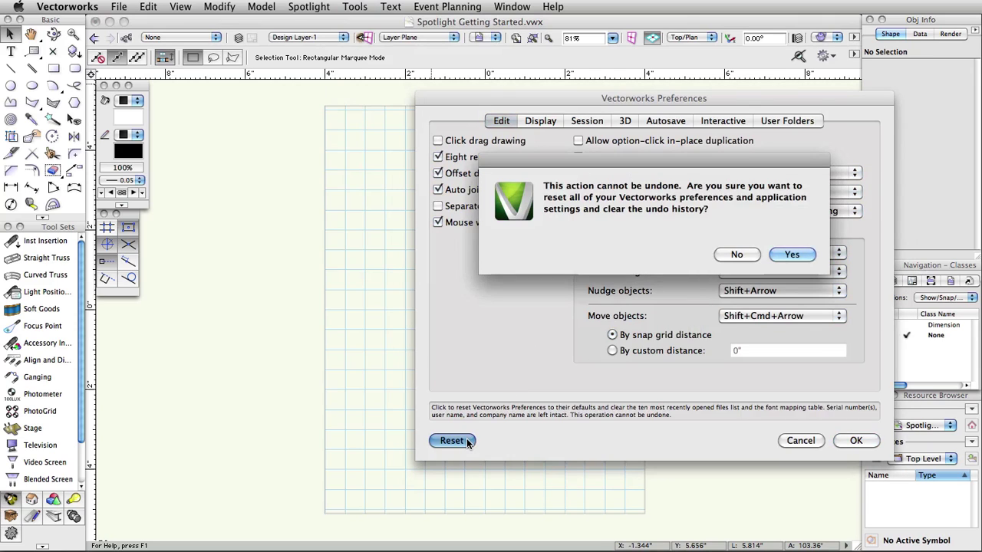
pyautogui.click(800, 254)
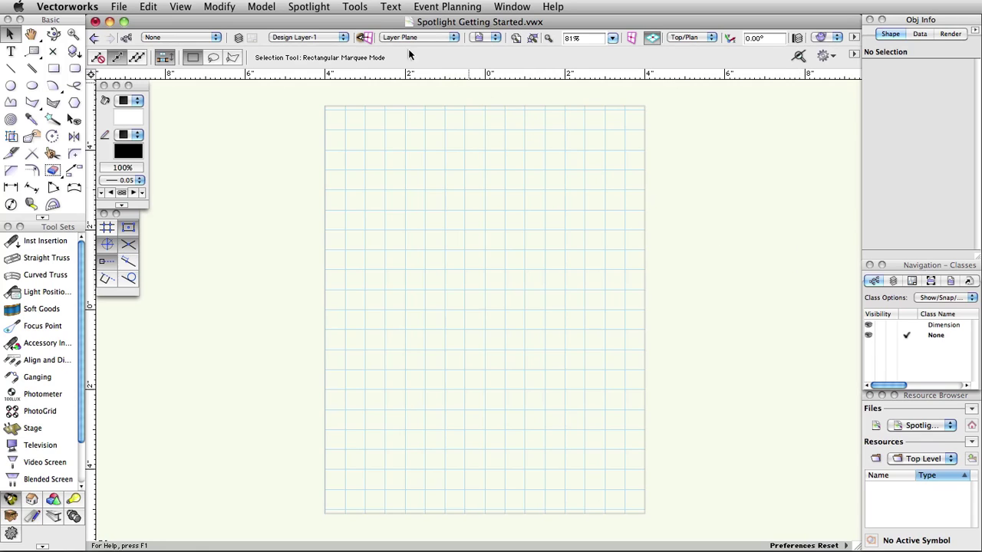
# Reset the SmartCursor snapping settings to defaults, confirm, and accept the dialog.
pyautogui.click(360, 8)
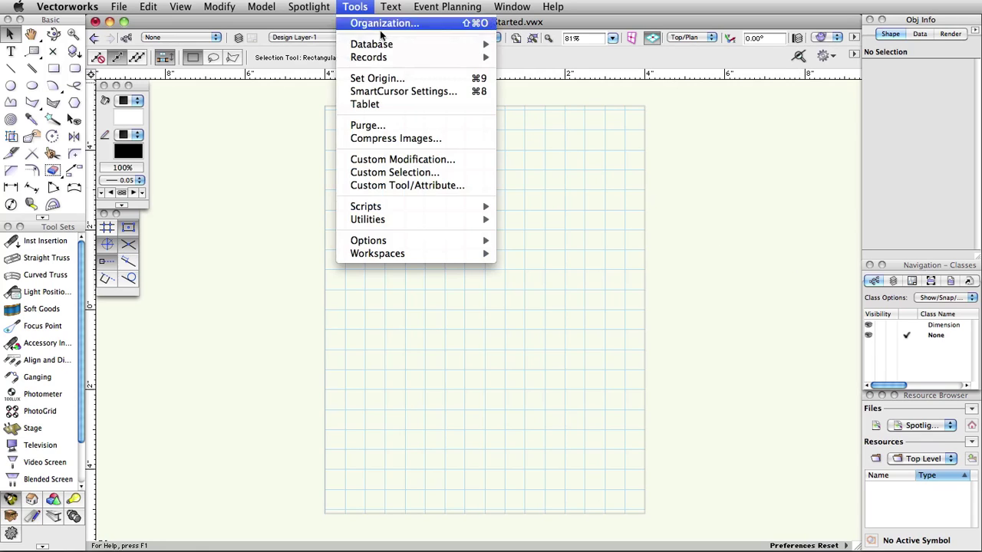
pyautogui.click(477, 92)
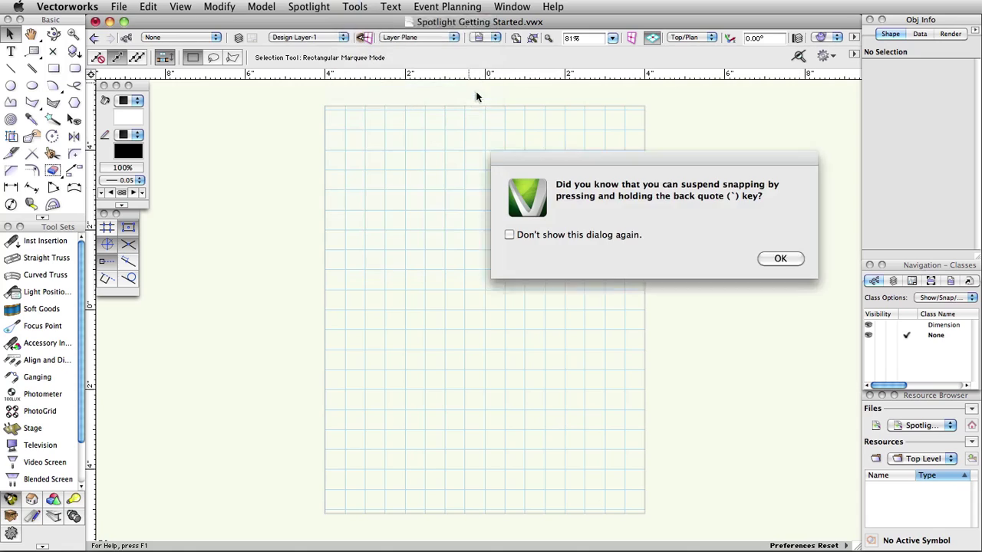
pyautogui.click(780, 258)
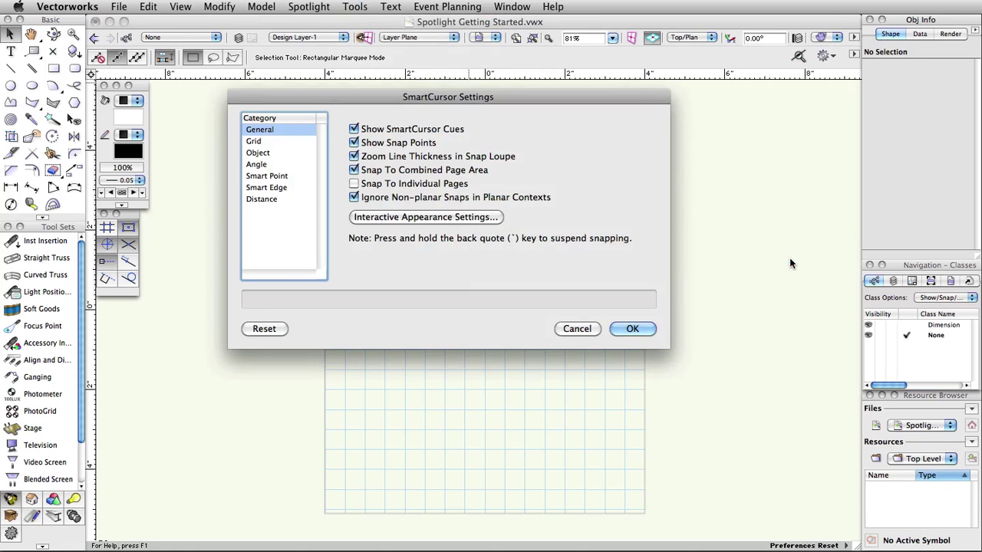
pyautogui.click(263, 329)
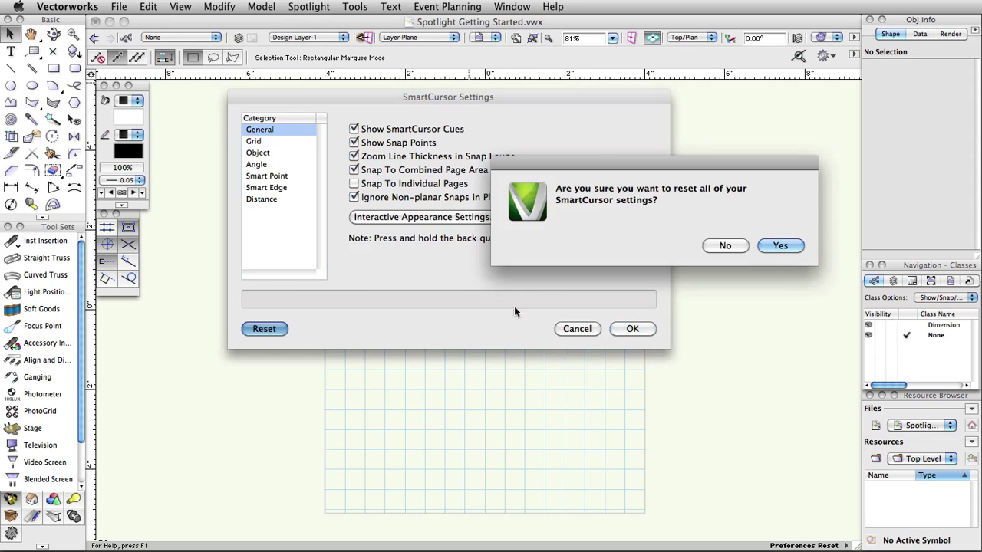
pyautogui.click(792, 246)
pyautogui.click(649, 330)
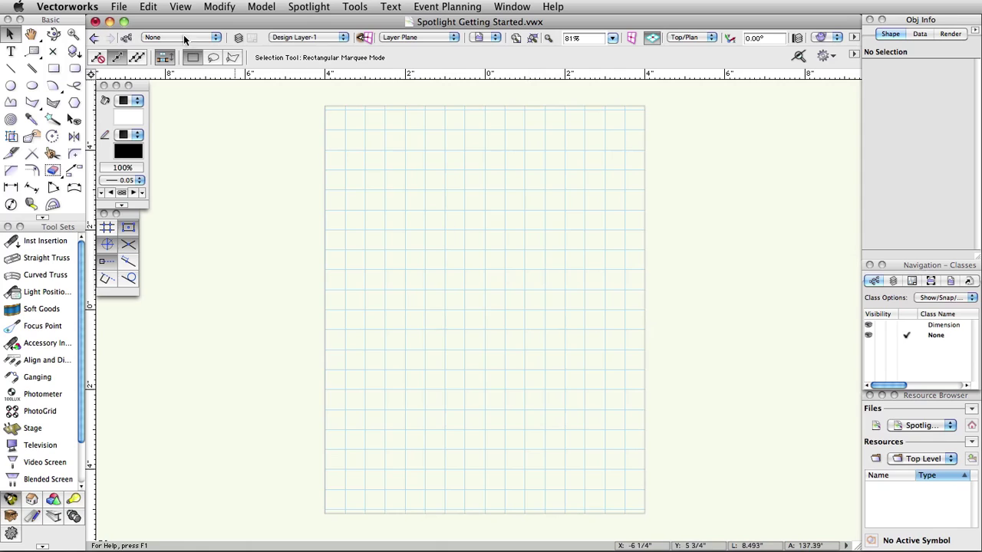
# Create a new blank document, Untitled 1.
pyautogui.click(122, 7)
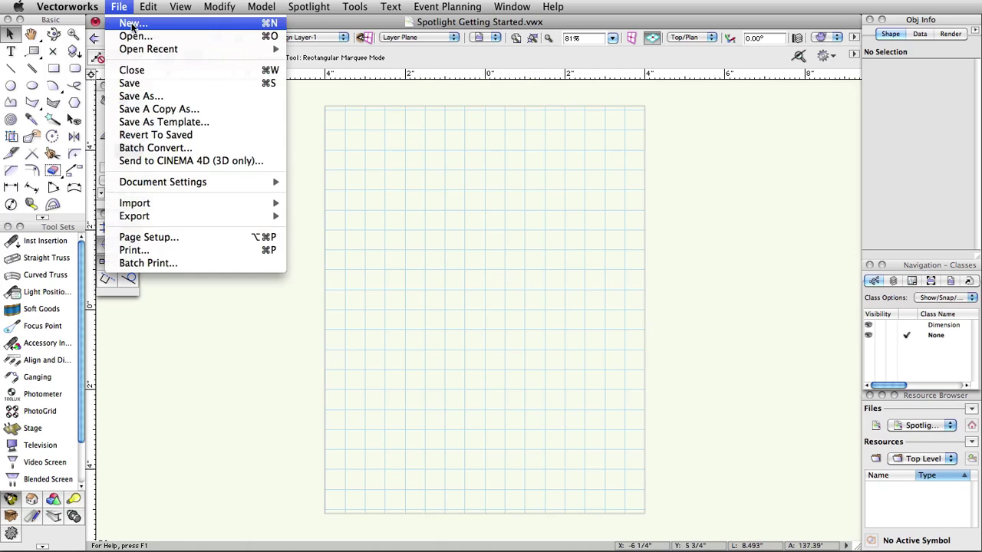
pyautogui.click(133, 25)
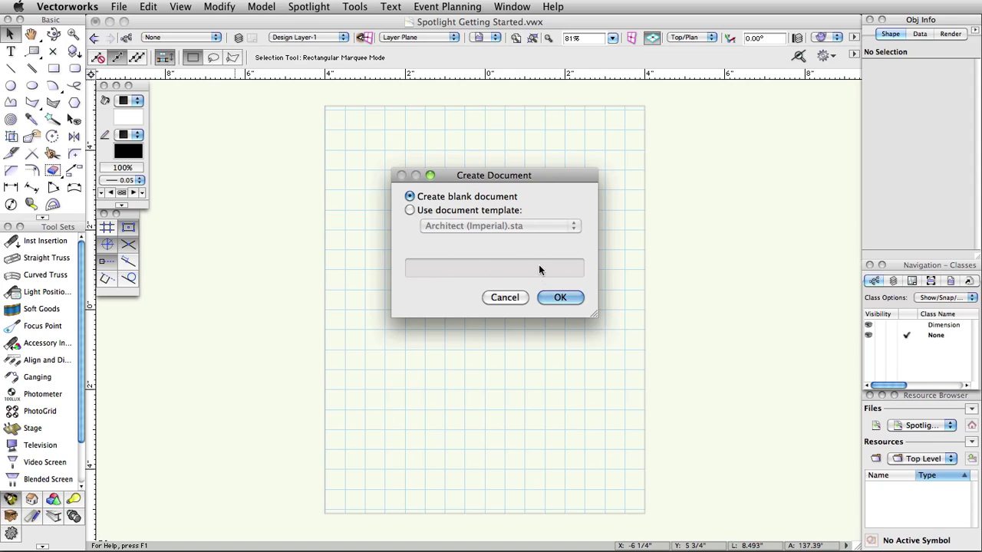
pyautogui.click(559, 297)
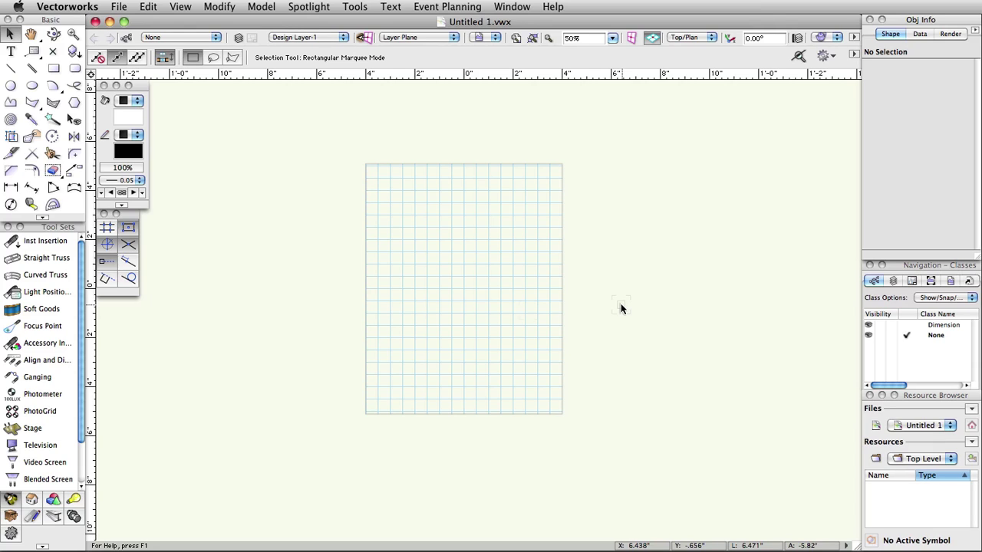
# Set the page size to US Arch D (36 × 24 in) with page breaks hidden.
pyautogui.click(122, 7)
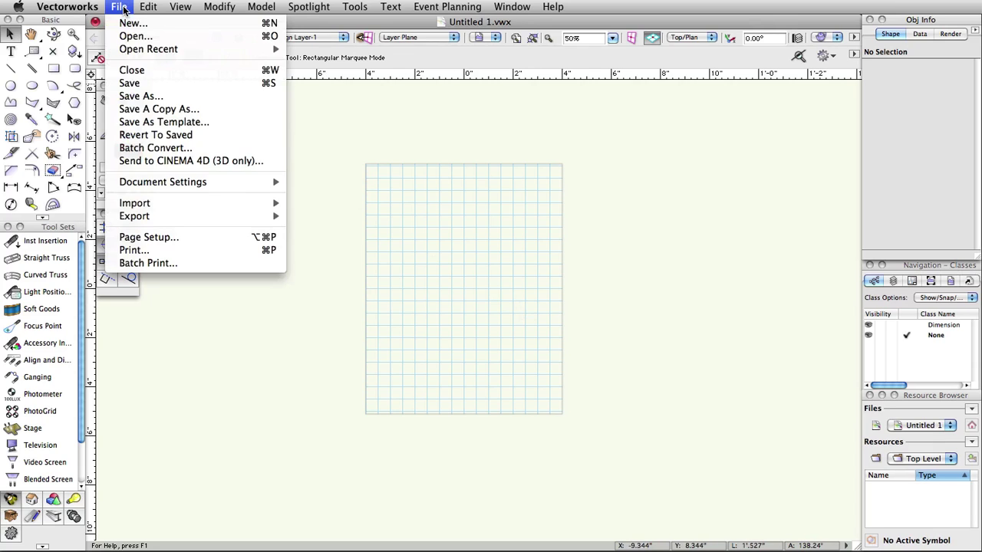
pyautogui.click(201, 238)
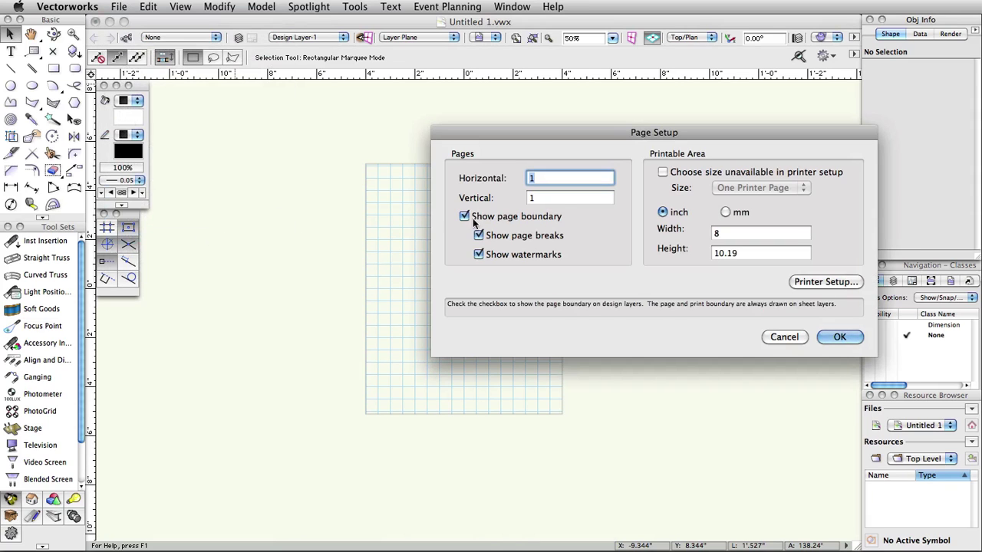
pyautogui.click(665, 174)
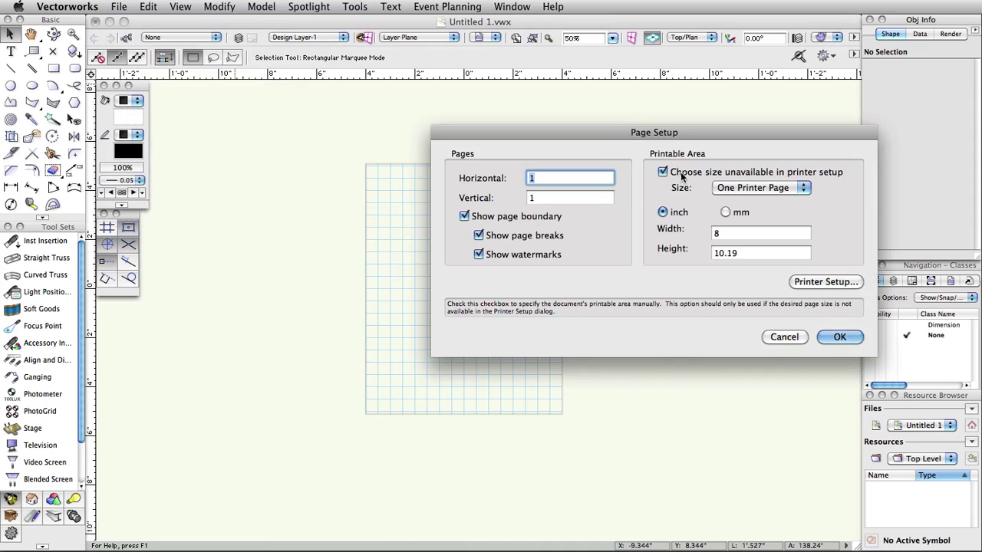
pyautogui.click(801, 188)
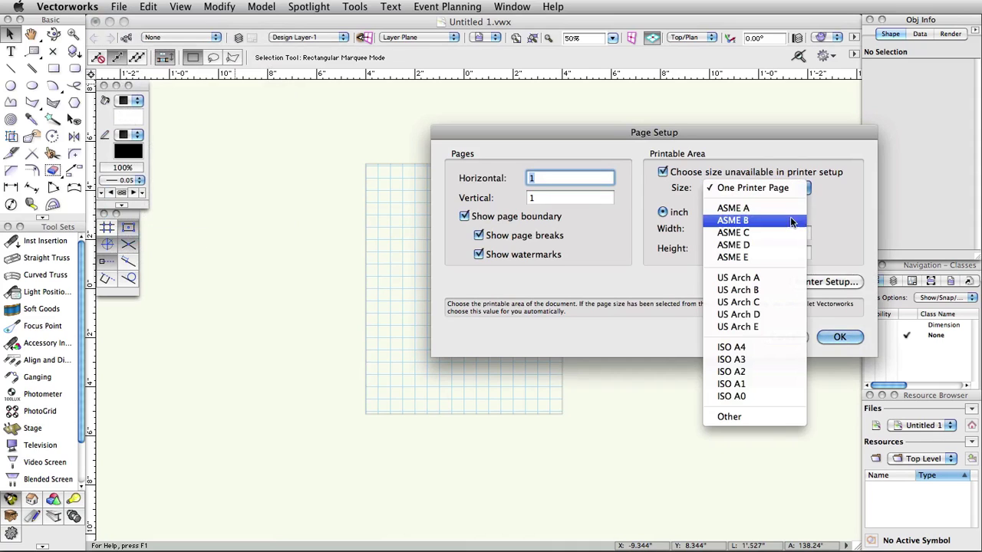
pyautogui.click(773, 314)
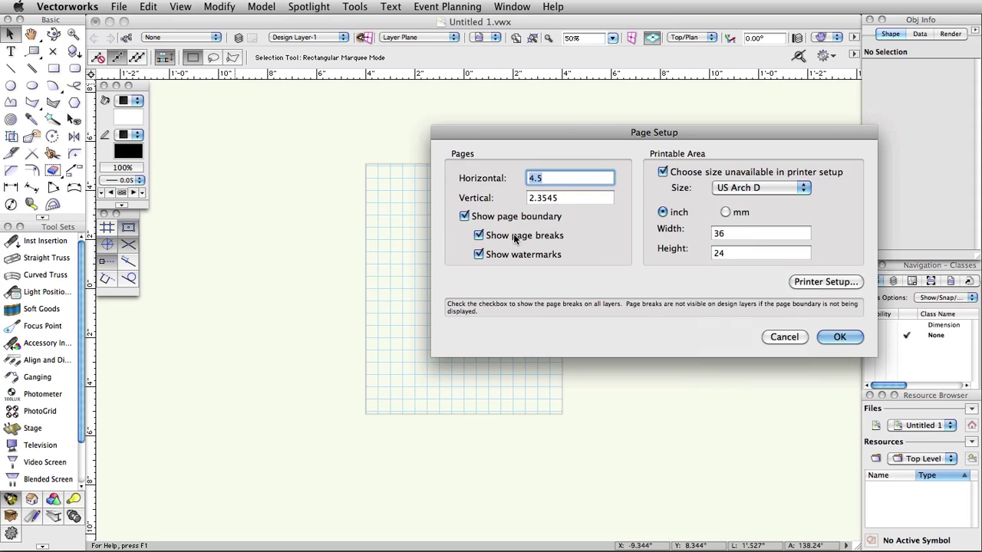
pyautogui.click(478, 235)
pyautogui.click(841, 340)
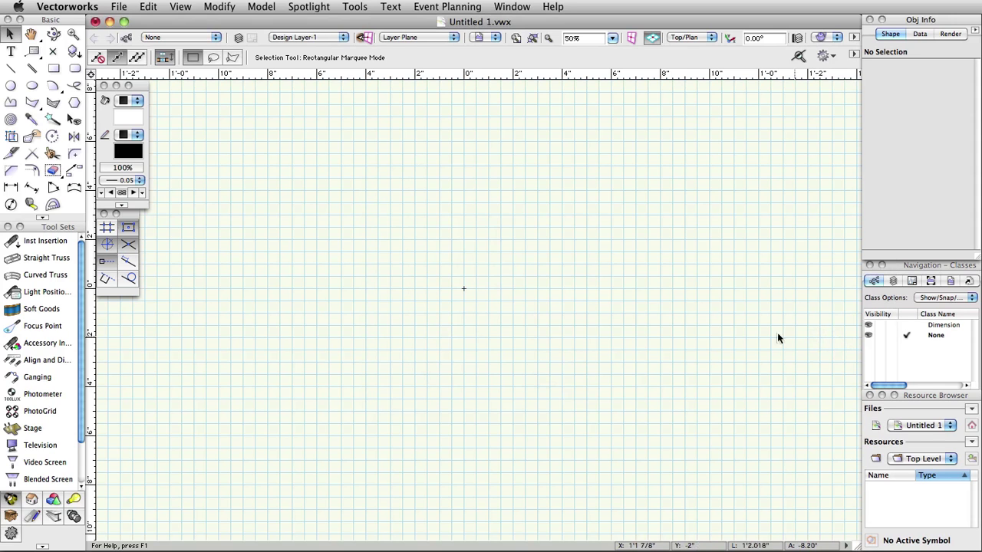
# Zoom out until the whole US Arch D page boundary is visible.
pyautogui.scroll(-5, 470, 276)
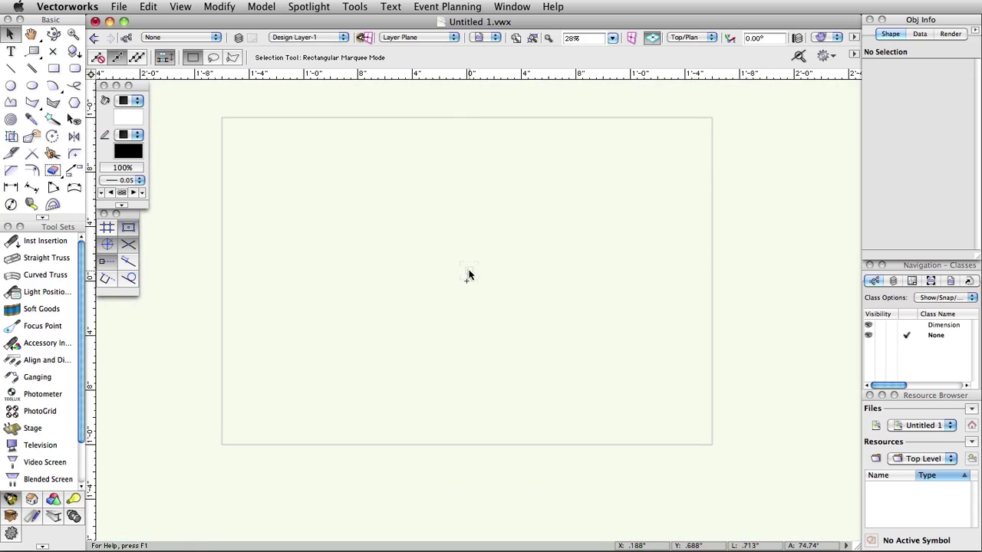
pyautogui.scroll(-1, 487, 264)
pyautogui.scroll(1, 492, 268)
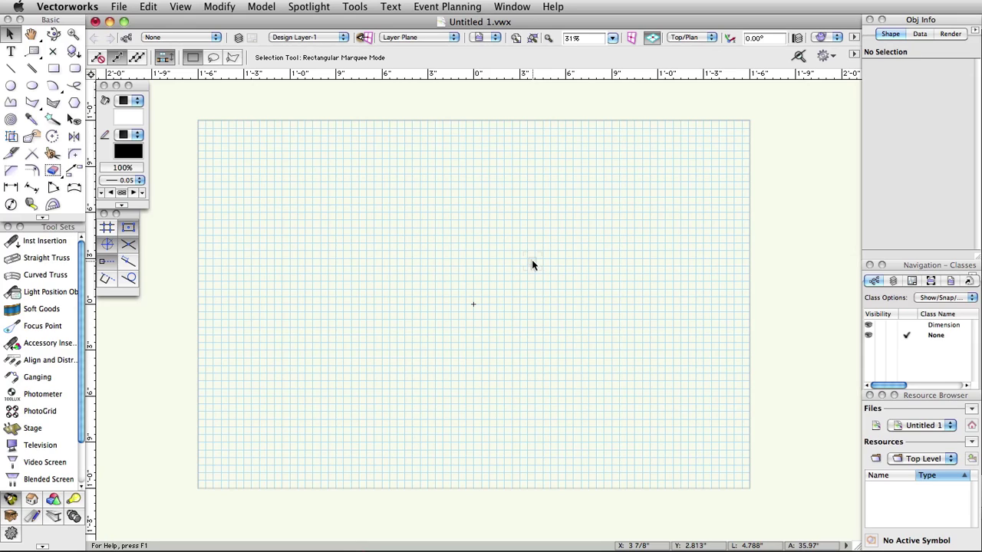
pyautogui.click(121, 9)
pyautogui.moveTo(219, 181)
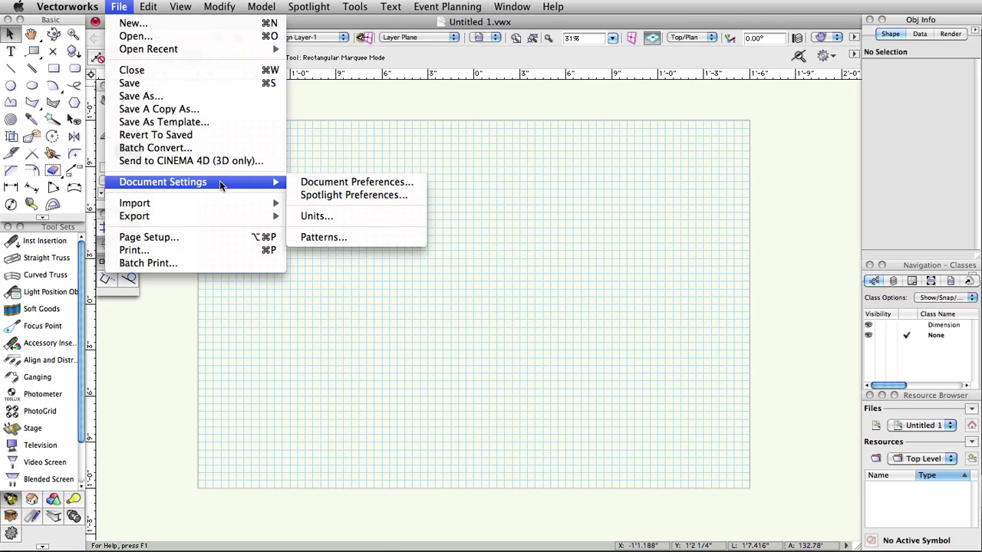
pyautogui.click(354, 218)
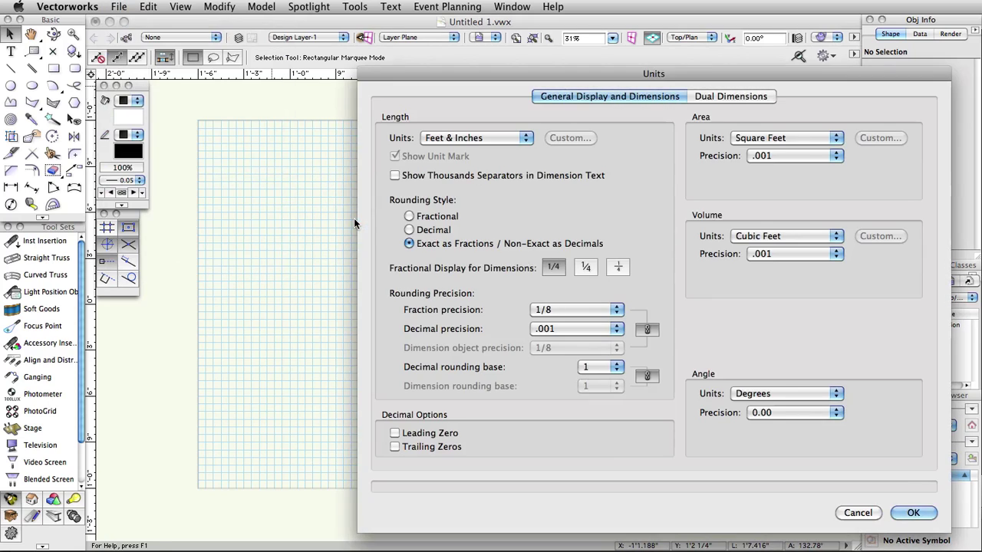
pyautogui.click(527, 145)
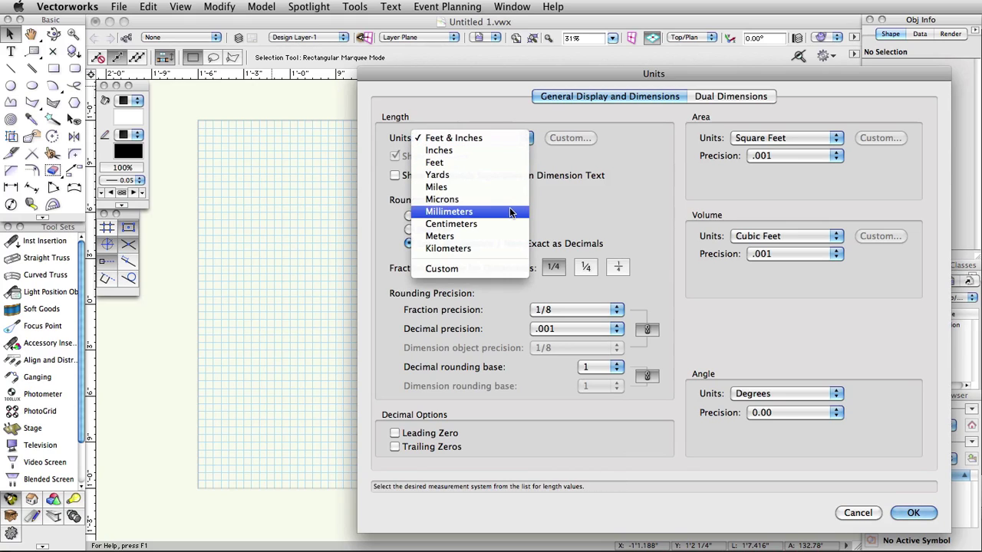
pyautogui.click(510, 139)
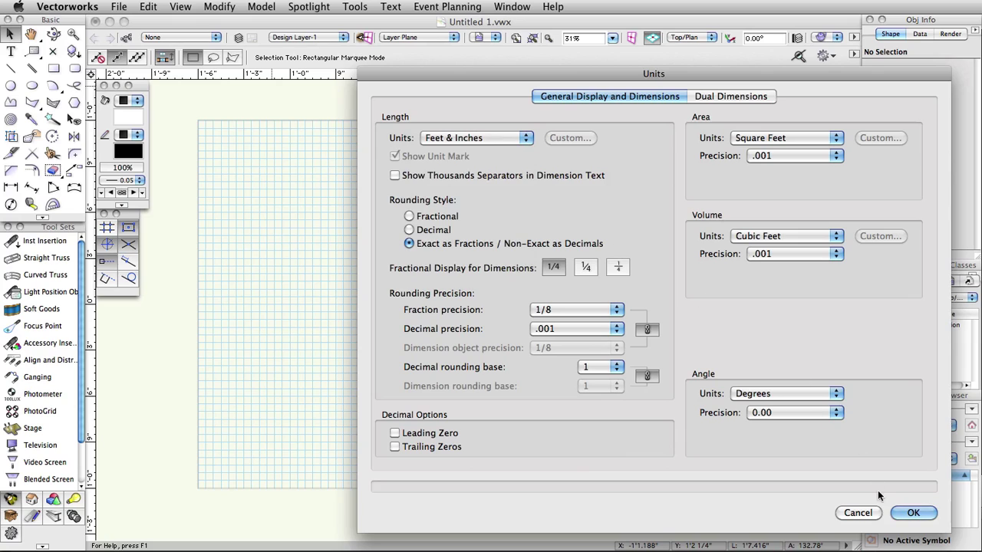
pyautogui.click(899, 514)
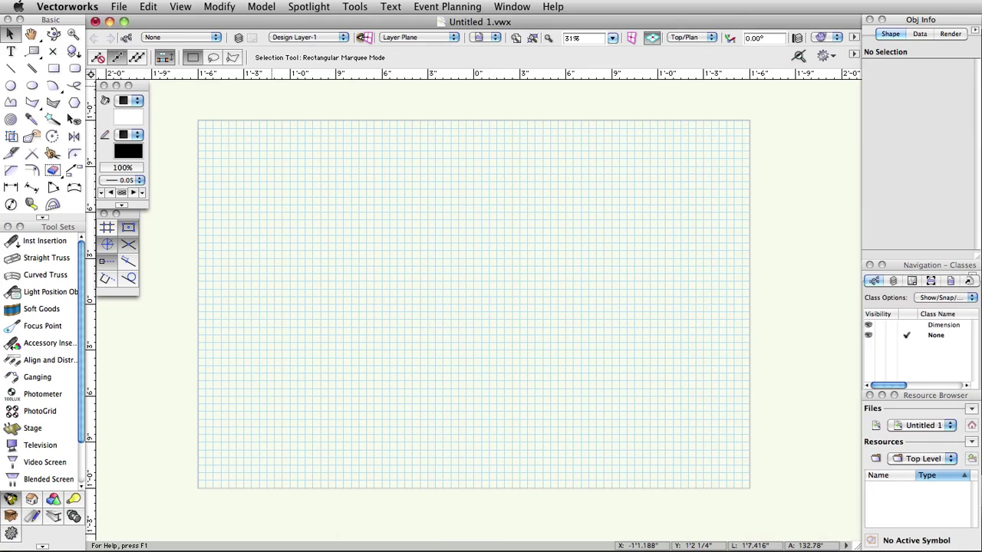
pyautogui.click(365, 10)
# Open the edit settings for Design Layer-1 from the Organization dialog's Design Layers list.
pyautogui.click(382, 23)
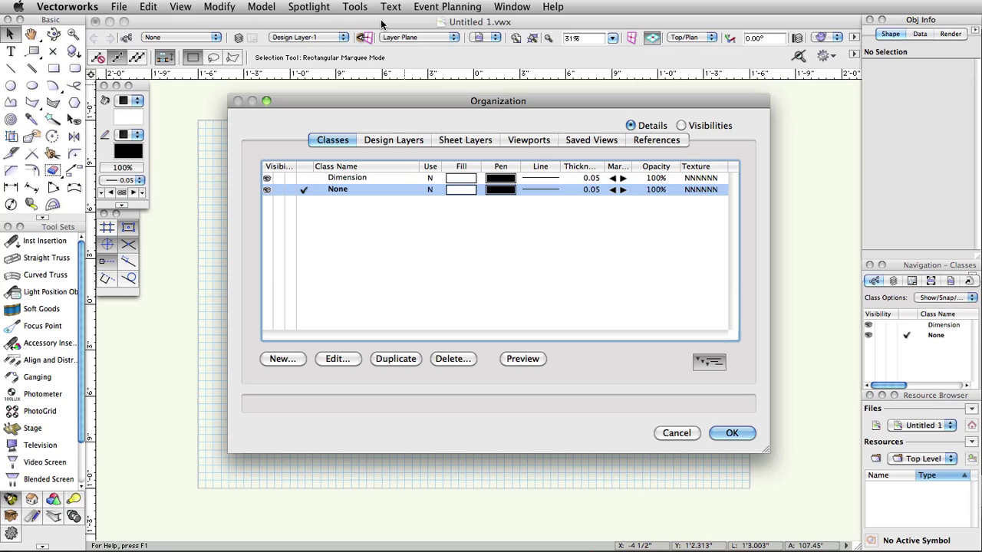
pyautogui.click(402, 139)
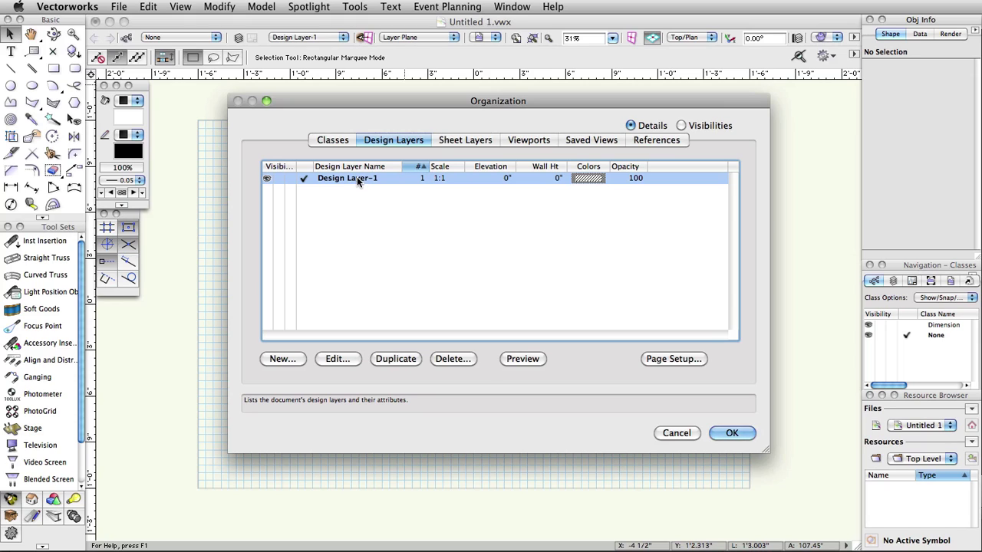
pyautogui.click(344, 359)
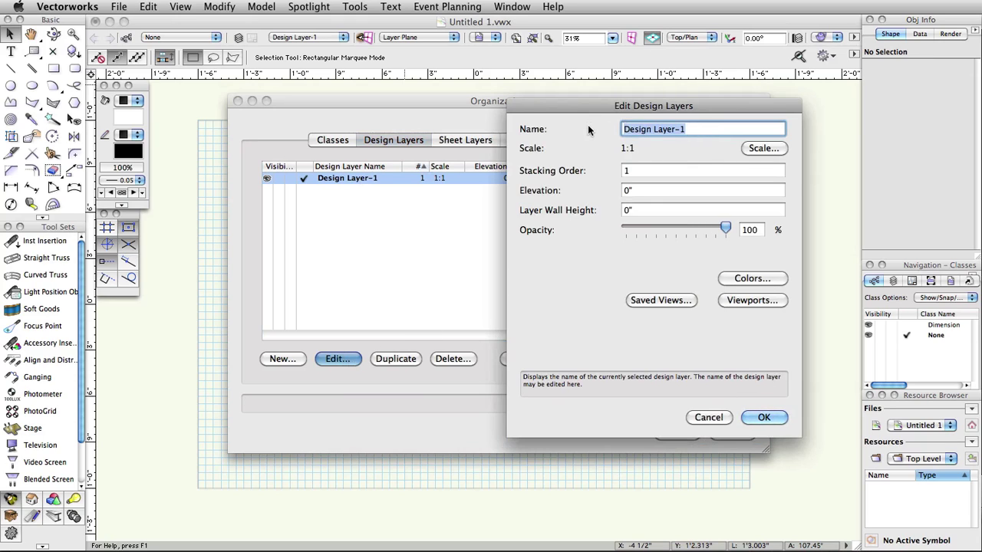
# Rename Design Layer-1 to 'Theatre Architecture' and give it 1/2" (1:24) scale.
pyautogui.write('Theatre Architecture')
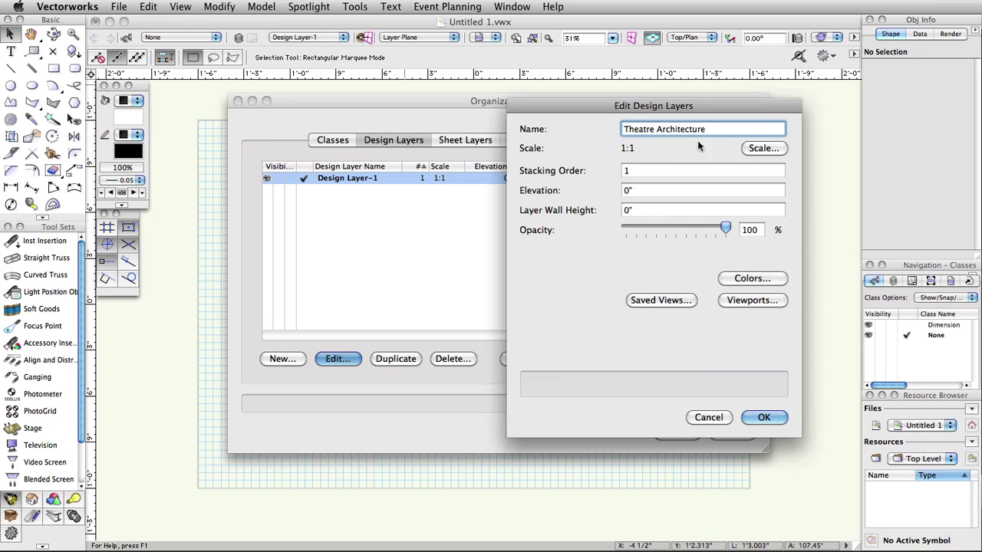
pyautogui.click(766, 148)
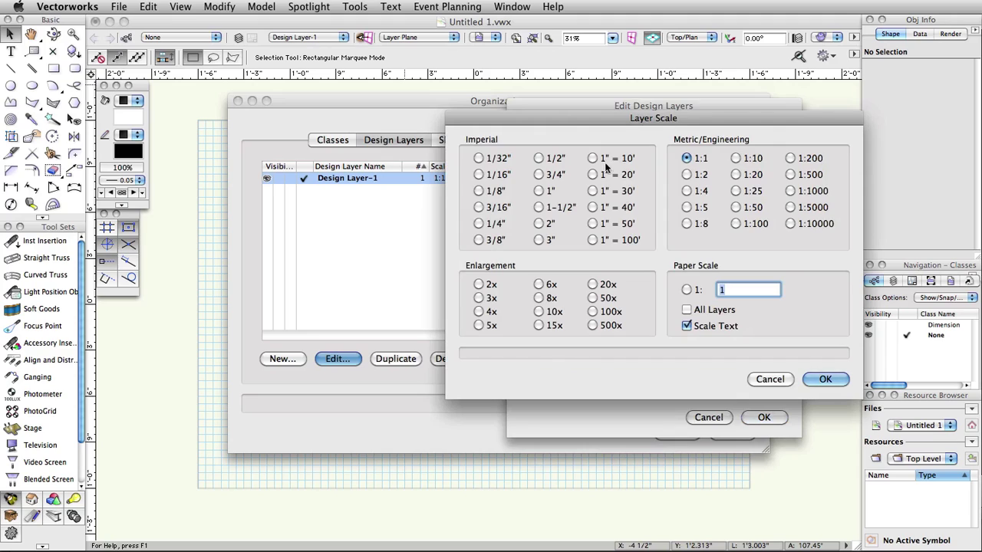
pyautogui.click(539, 159)
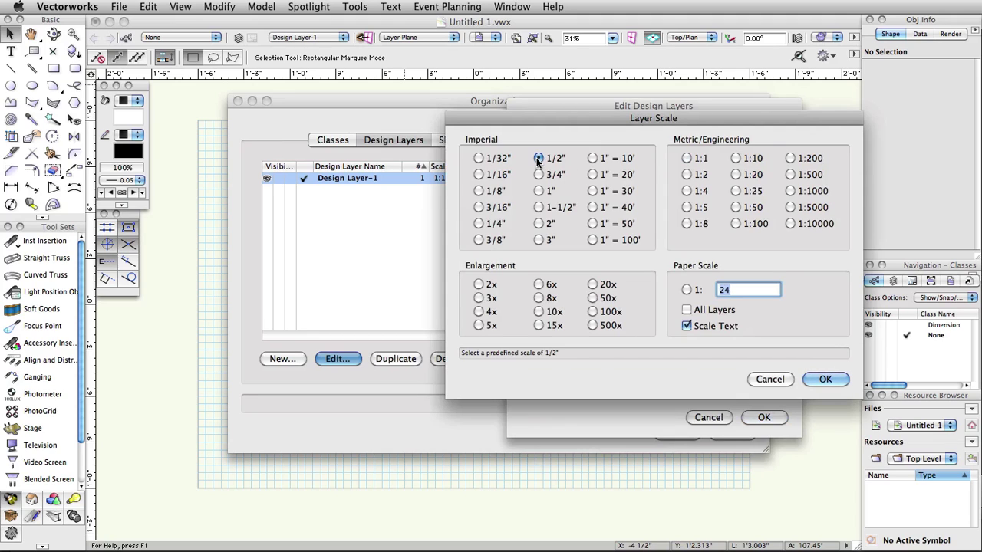
pyautogui.click(825, 379)
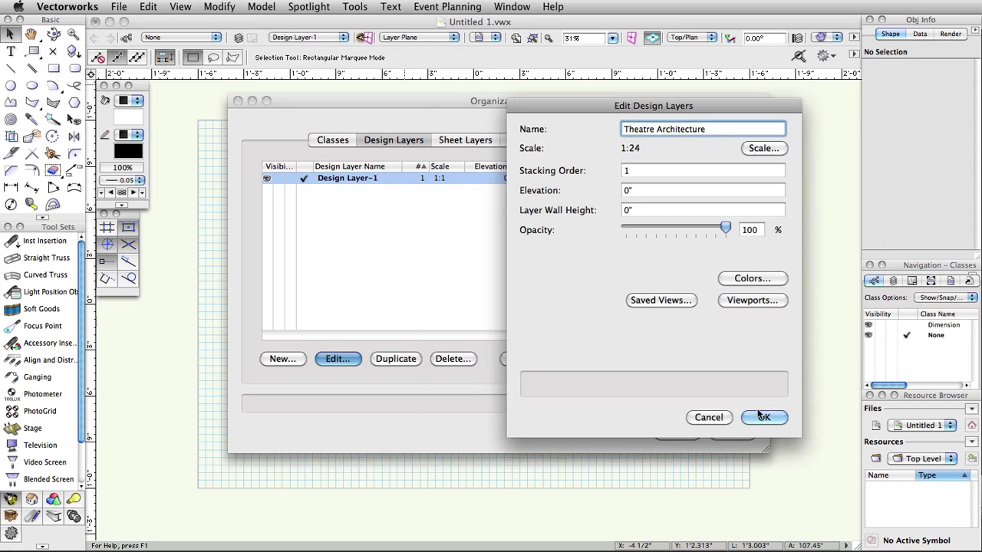
pyautogui.click(762, 416)
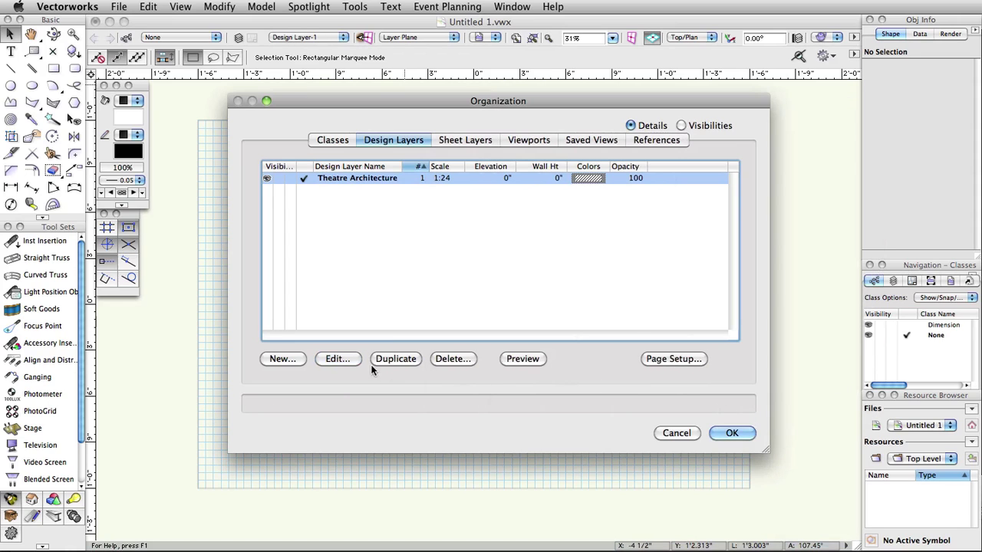
# Add four new design layers named Audience, Soft Goods, Scenery and Light Plot.
pyautogui.click(283, 359)
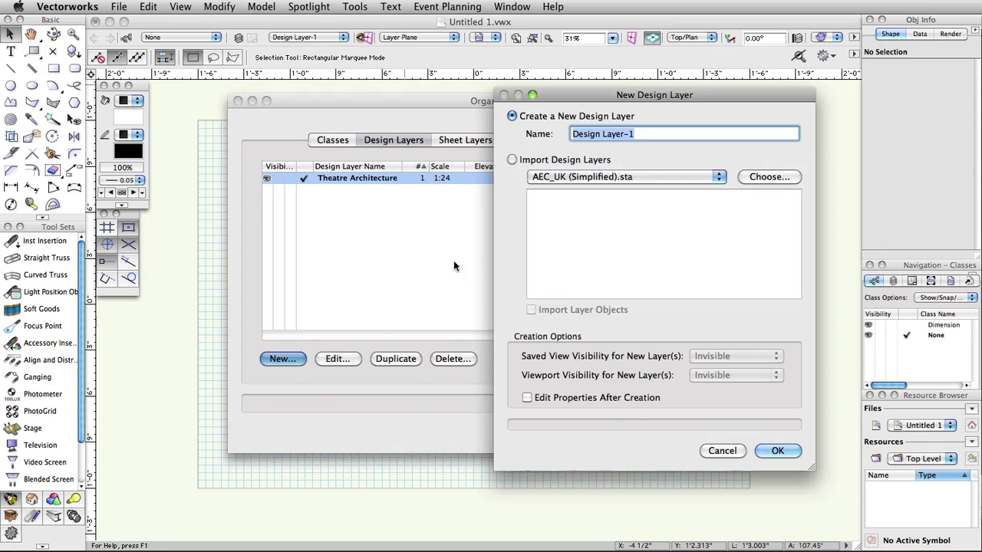
pyautogui.write('Audience')
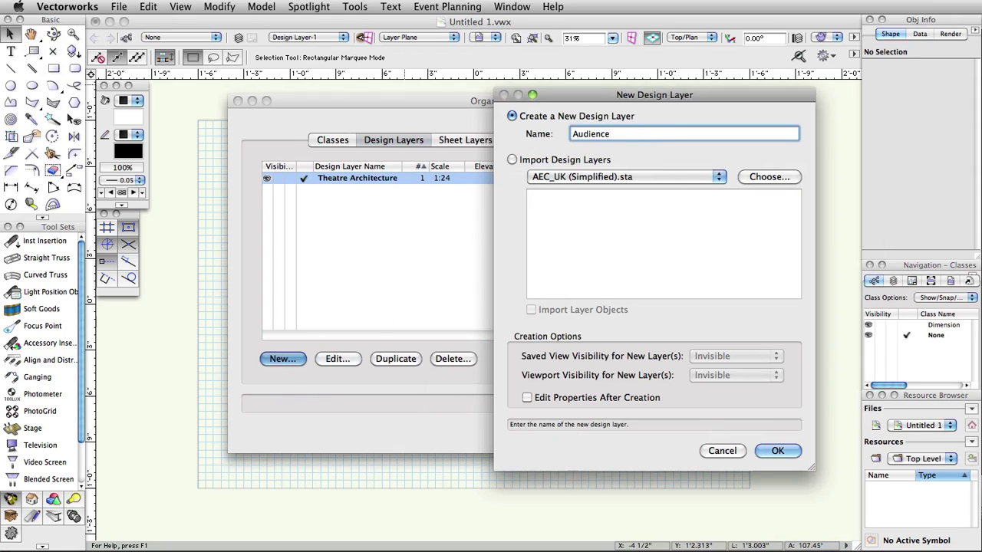
pyautogui.click(772, 451)
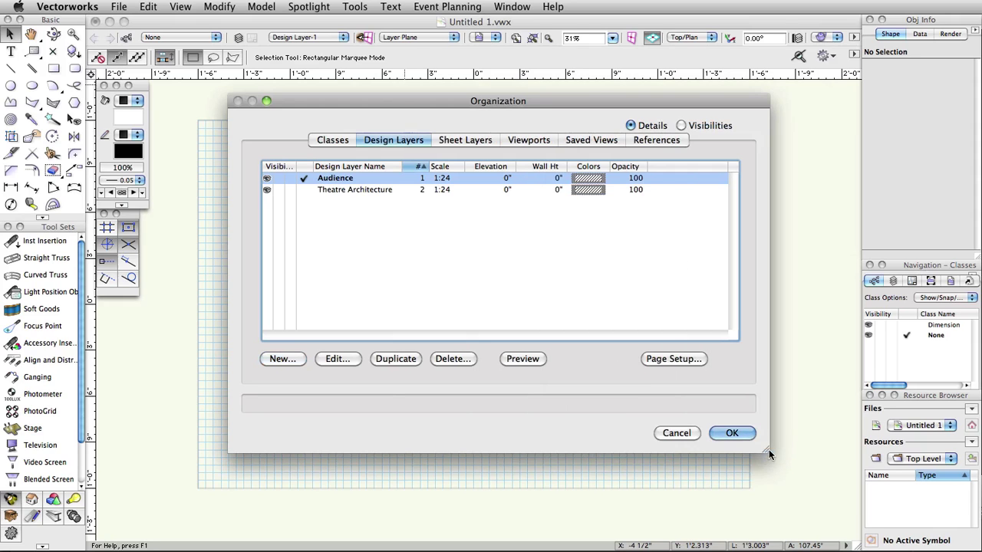
pyautogui.click(287, 363)
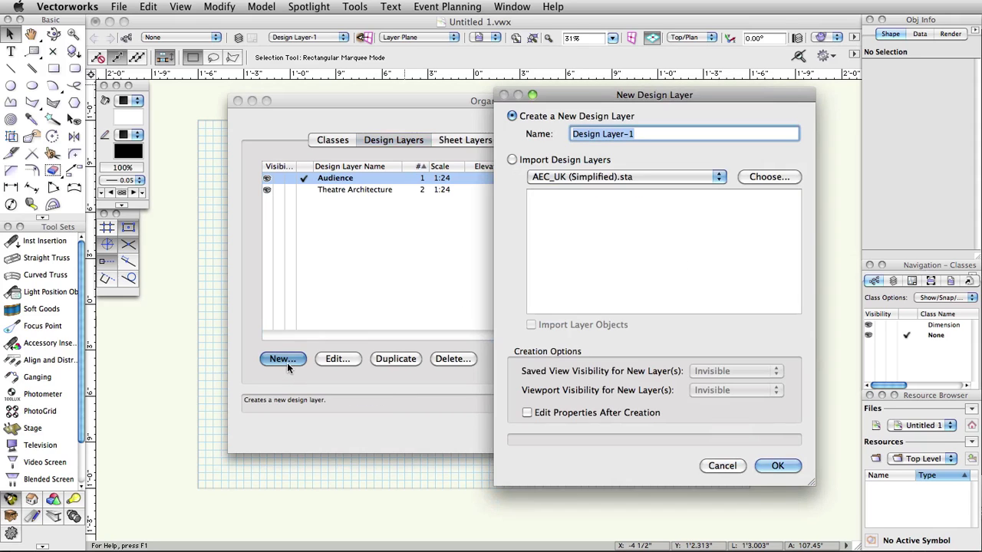
pyautogui.write('Soft Goods')
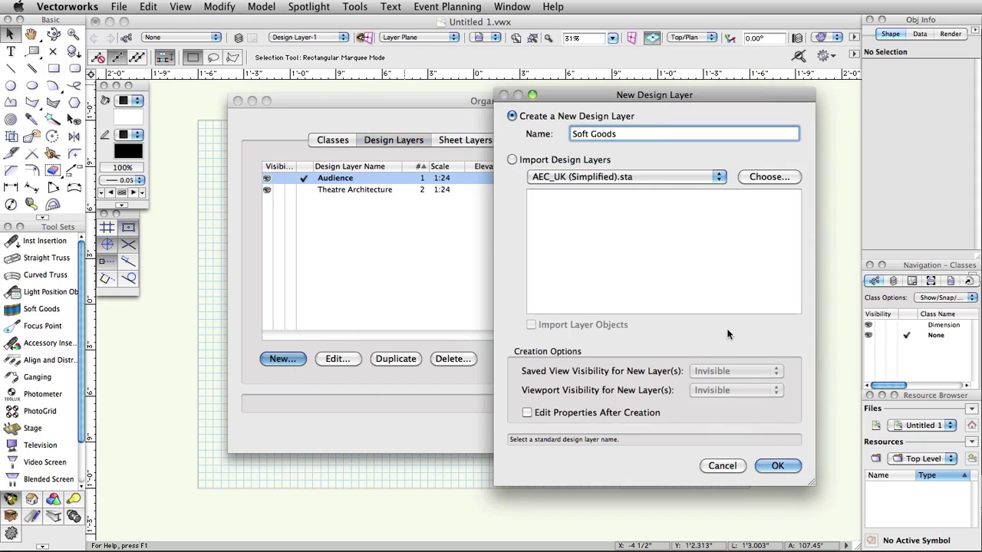
pyautogui.click(768, 462)
pyautogui.click(279, 358)
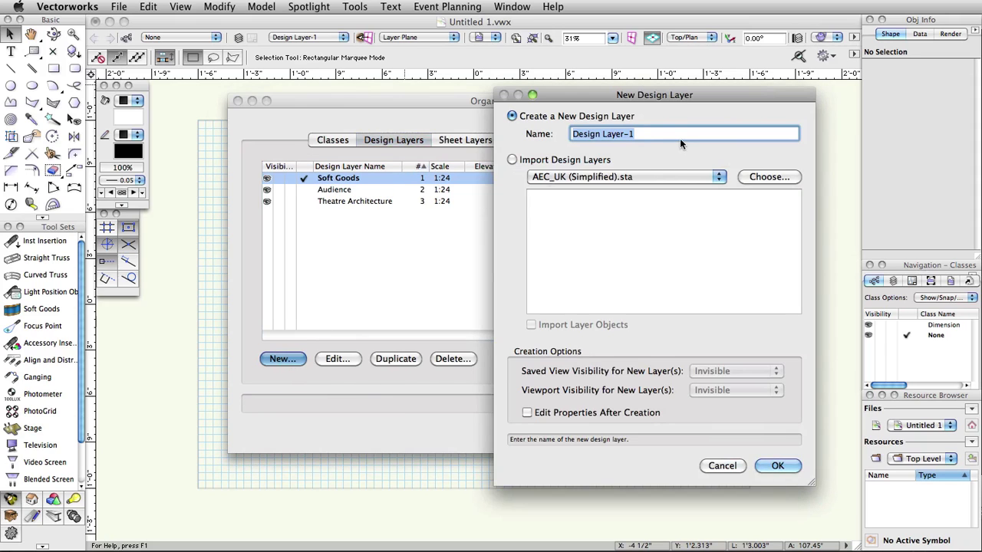
pyautogui.write('Scenery')
pyautogui.click(776, 464)
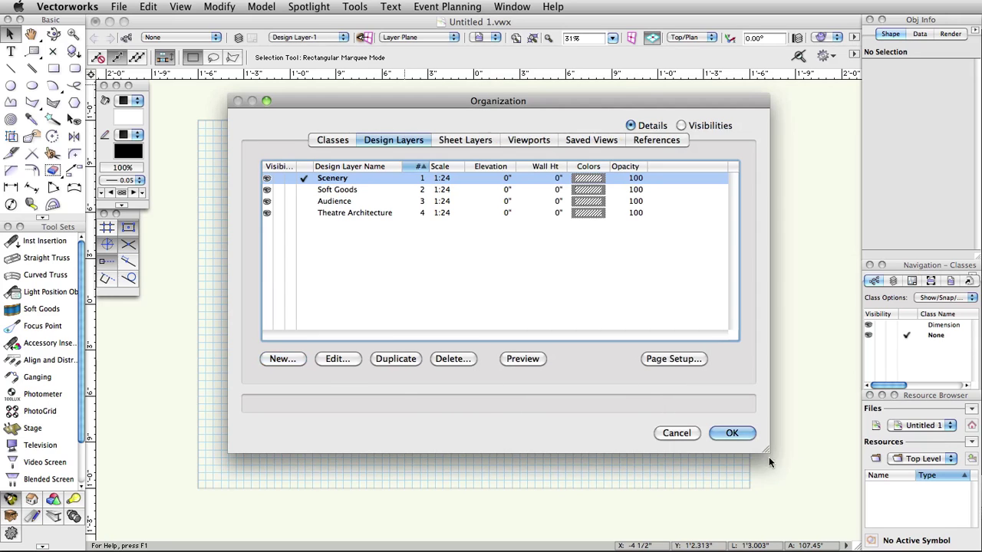
pyautogui.click(278, 358)
pyautogui.write('Light Plot')
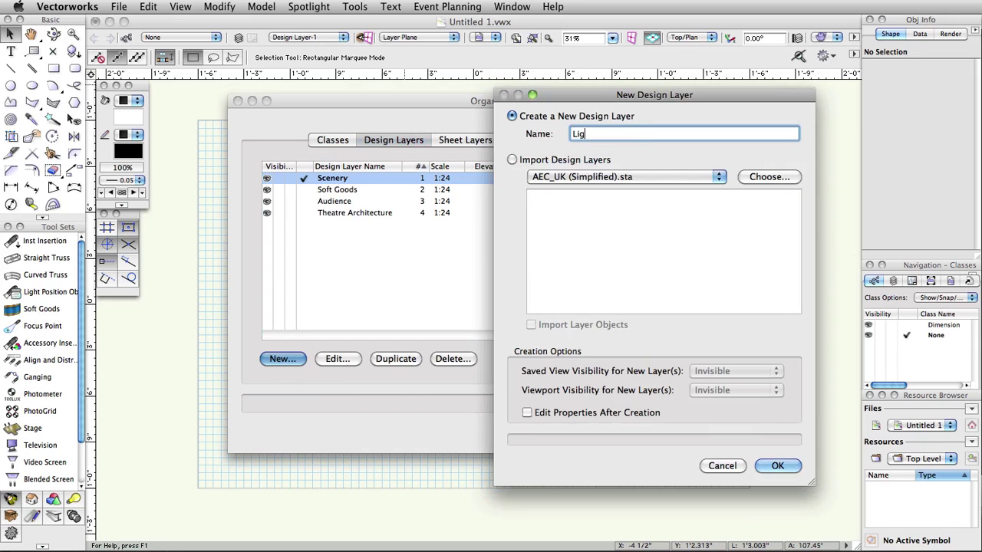
pyautogui.click(779, 463)
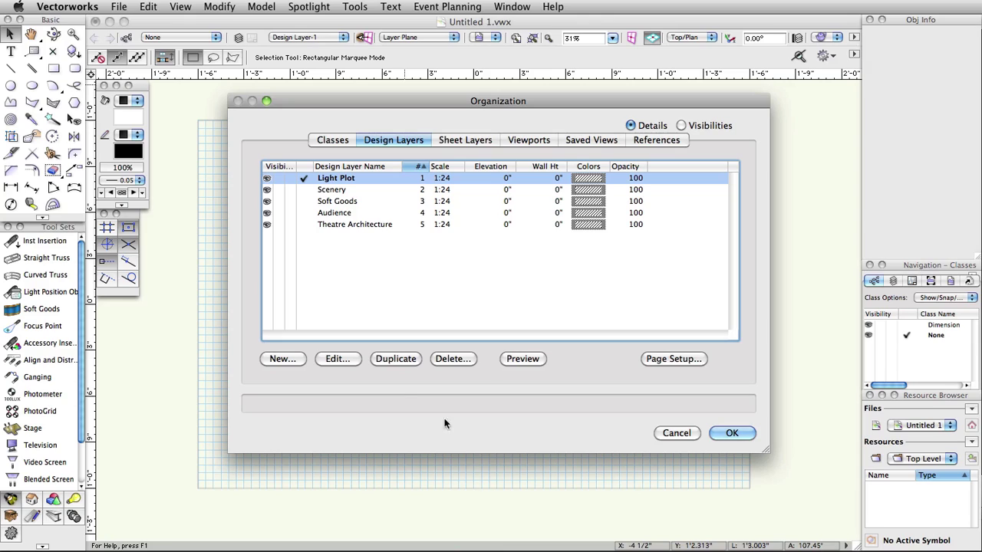
# Show the class list, holding only the Dimension and None classes.
pyautogui.click(333, 140)
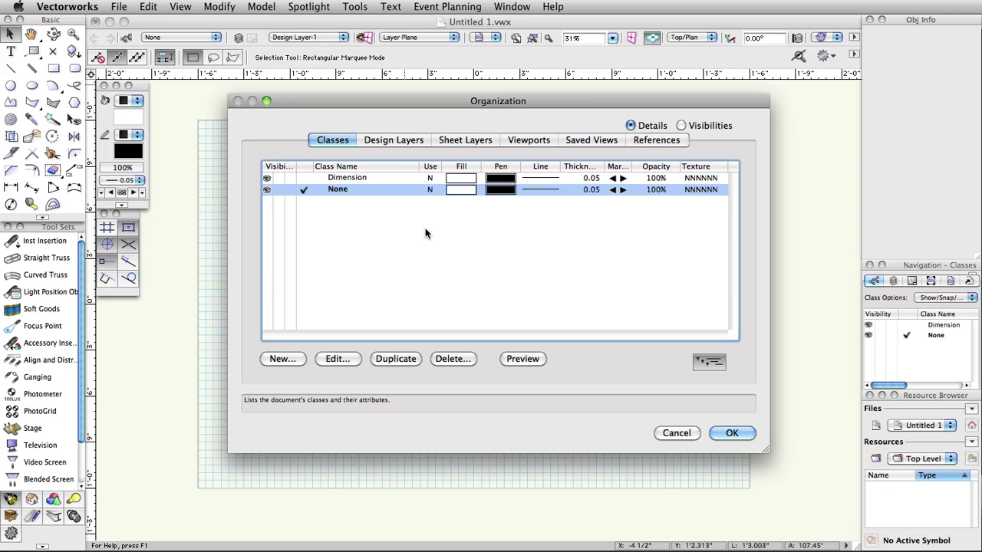
# Create classes Theatre-Walls, Theatre-Proscenium, Theatre-Stage Floor and Theatre-Seats.
pyautogui.click(285, 359)
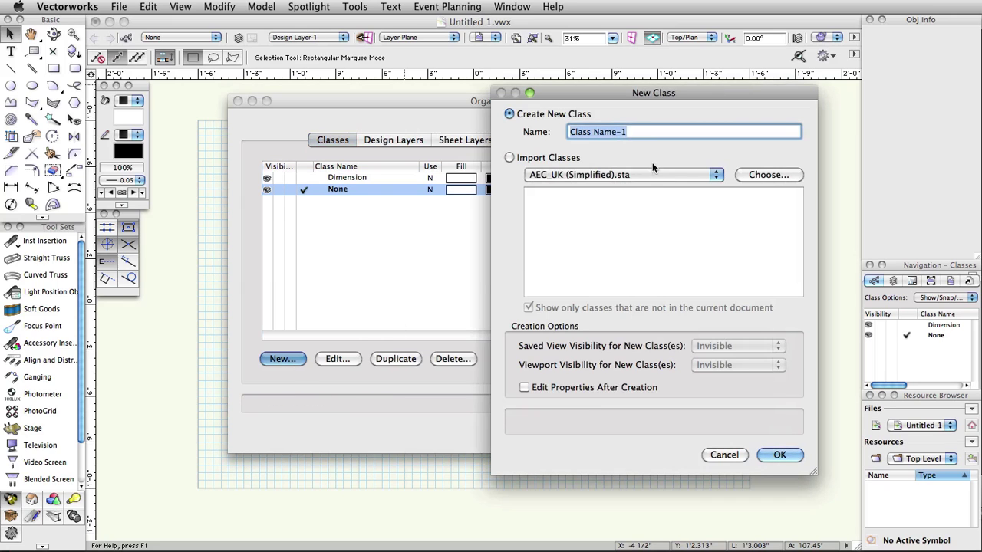
pyautogui.write('Thea')
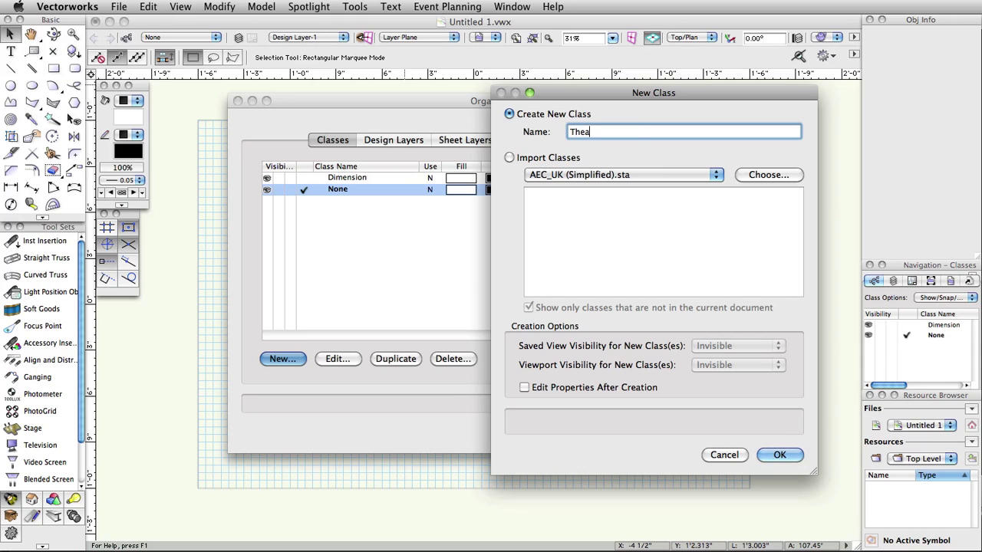
pyautogui.write('tre-Walls')
pyautogui.click(778, 455)
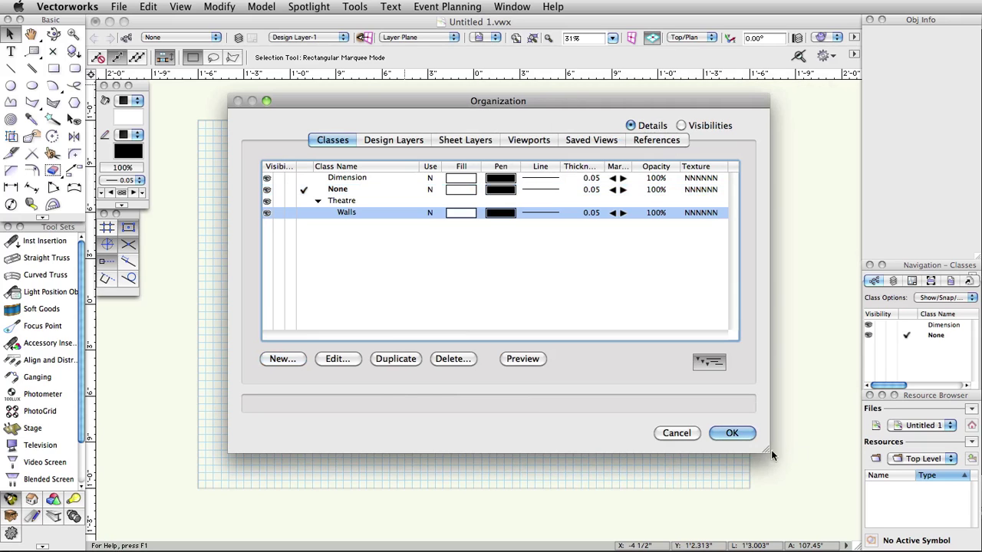
pyautogui.click(298, 360)
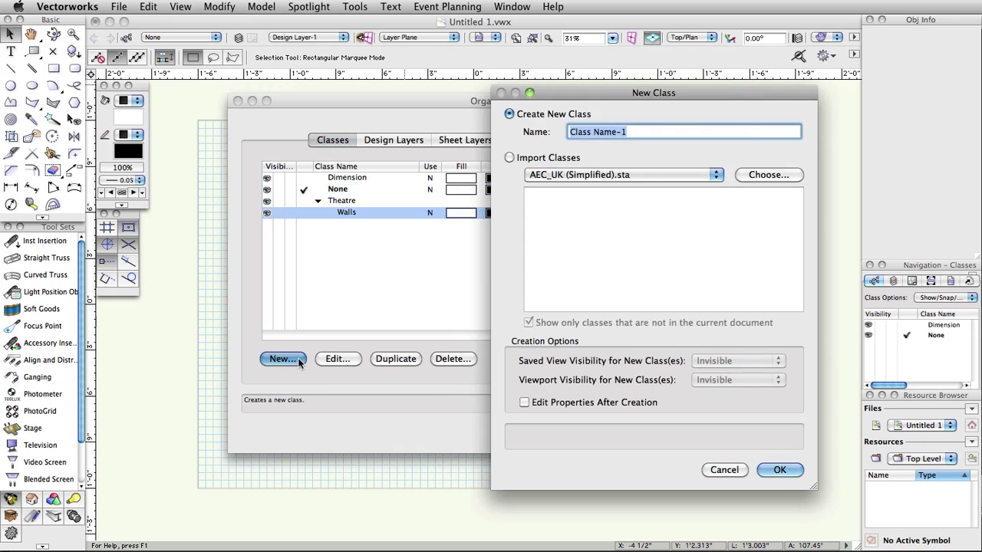
pyautogui.write('Theatre-')
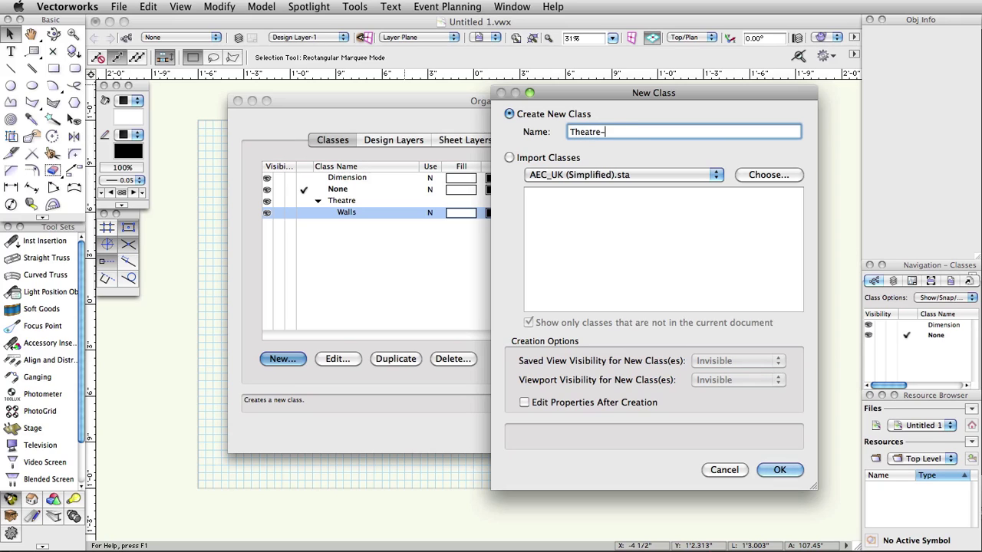
pyautogui.write('Proscenium')
pyautogui.press('Return')
pyautogui.click(298, 360)
pyautogui.write('Thea')
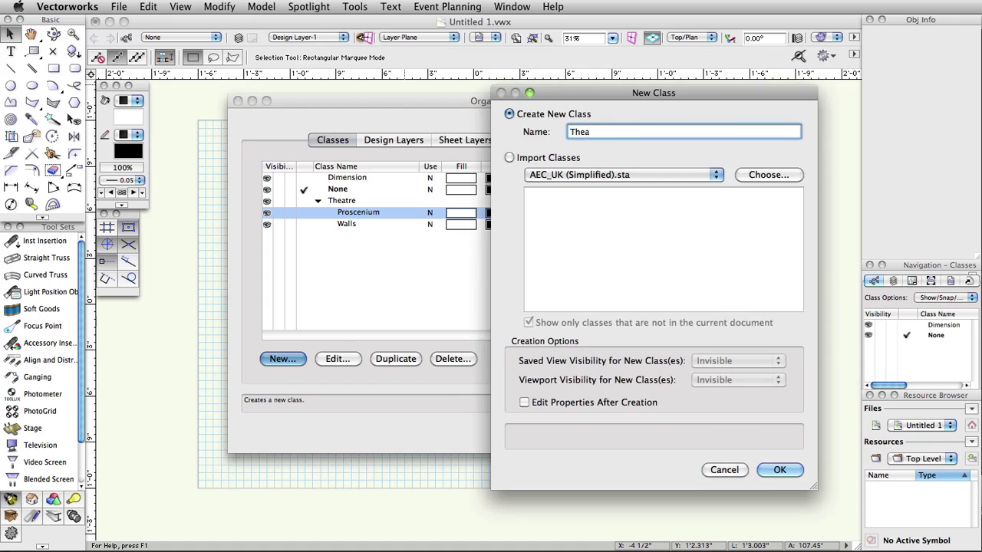
pyautogui.write('tre-Stage Floor')
pyautogui.press('Return')
pyautogui.click(298, 360)
pyautogui.write('Theatre-Seats')
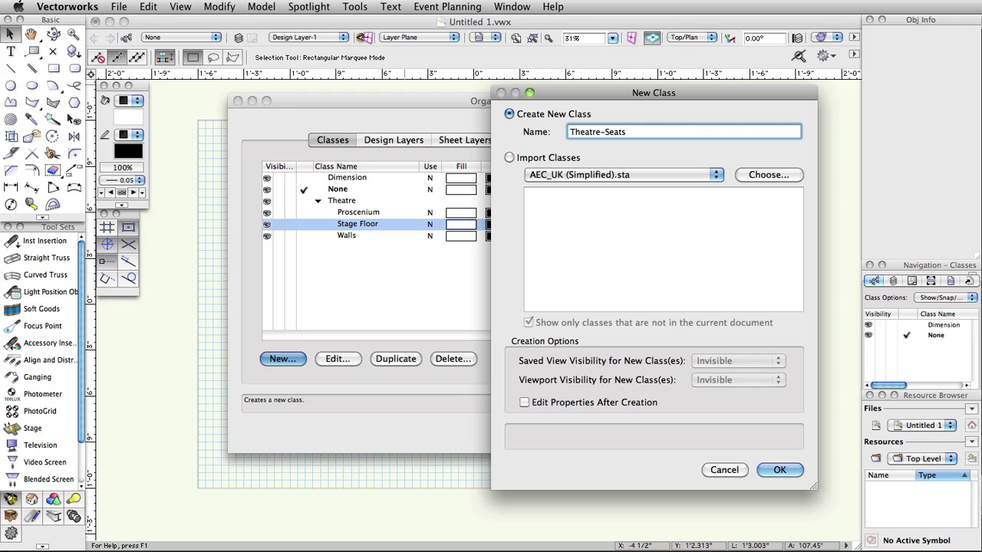
pyautogui.press('Return')
# Create classes Scenery-Walls, Scenery-Ramp and Scenery-Columns.
pyautogui.click(299, 360)
pyautogui.write('Scenery-Walls')
pyautogui.press('Return')
pyautogui.click(282, 359)
pyautogui.write('Scenery-Ramp')
pyautogui.press('Return')
pyautogui.click(282, 358)
pyautogui.write('S')
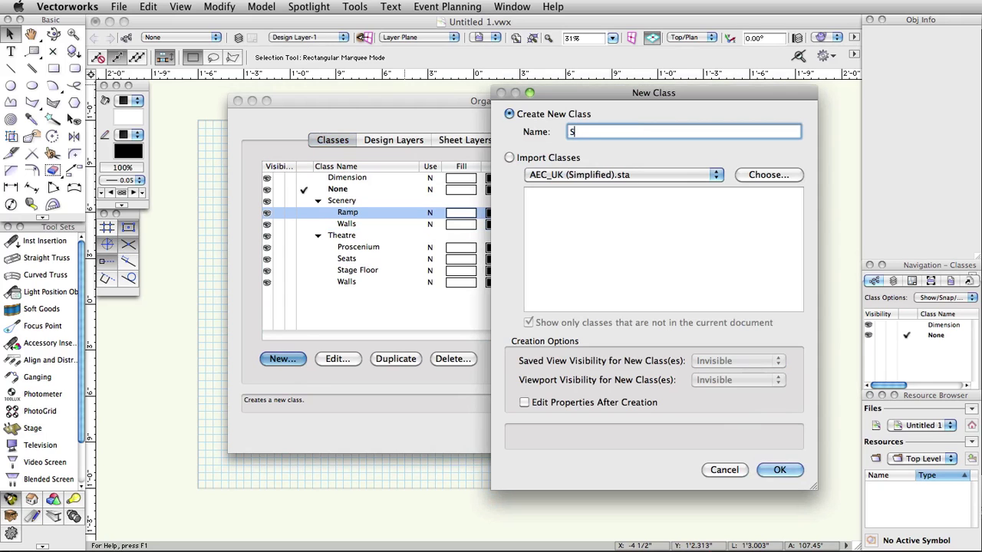
pyautogui.write('cenery-Columns')
pyautogui.press('Return')
# Create Soft Goods-Main, Lights-Instruments, Lights-Positions and Focus Point Objects classes, then close Organization.
pyautogui.click(297, 358)
pyautogui.write('Soft Goods-Main')
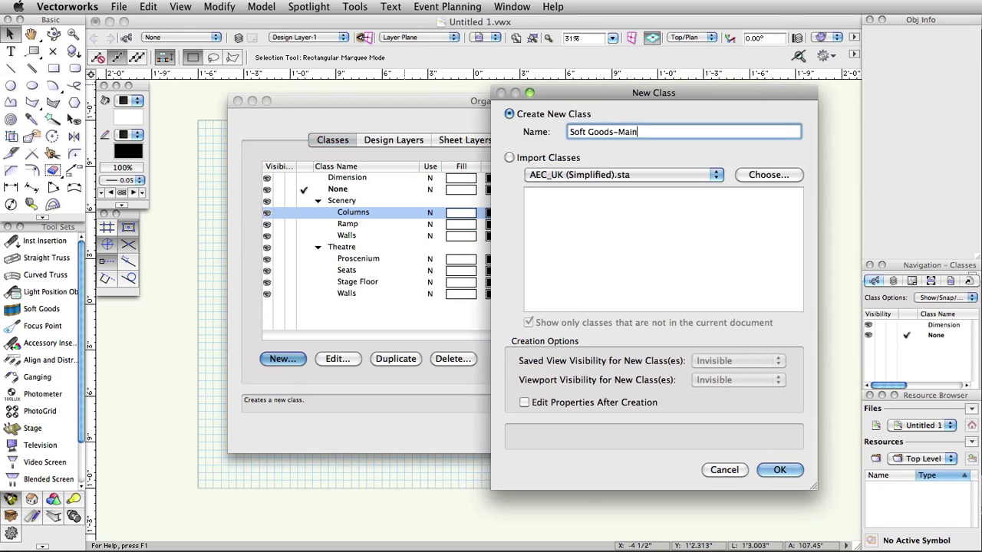
pyautogui.press('Return')
pyautogui.click(282, 358)
pyautogui.write('Lights-Instruments')
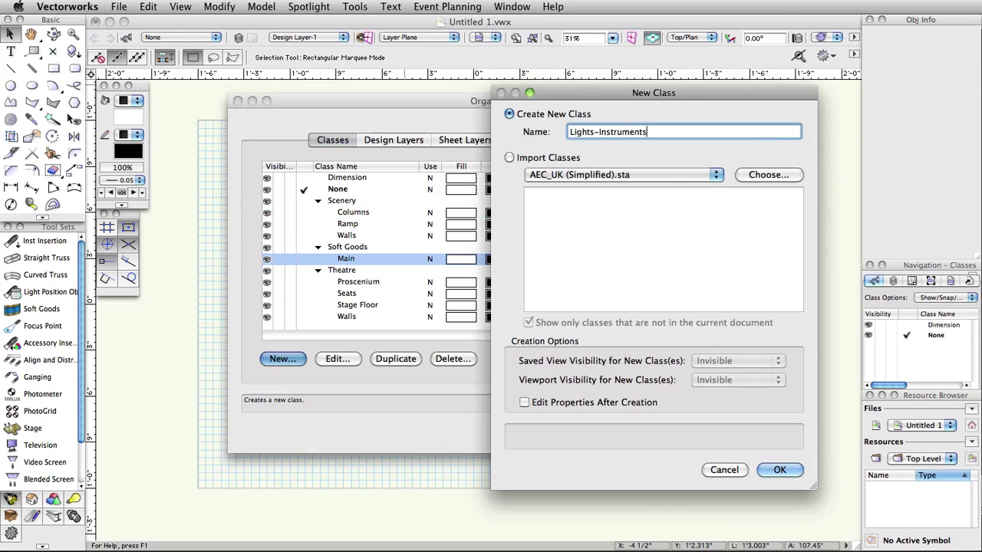
pyautogui.press('Return')
pyautogui.click(282, 358)
pyautogui.write('Lights-Positions')
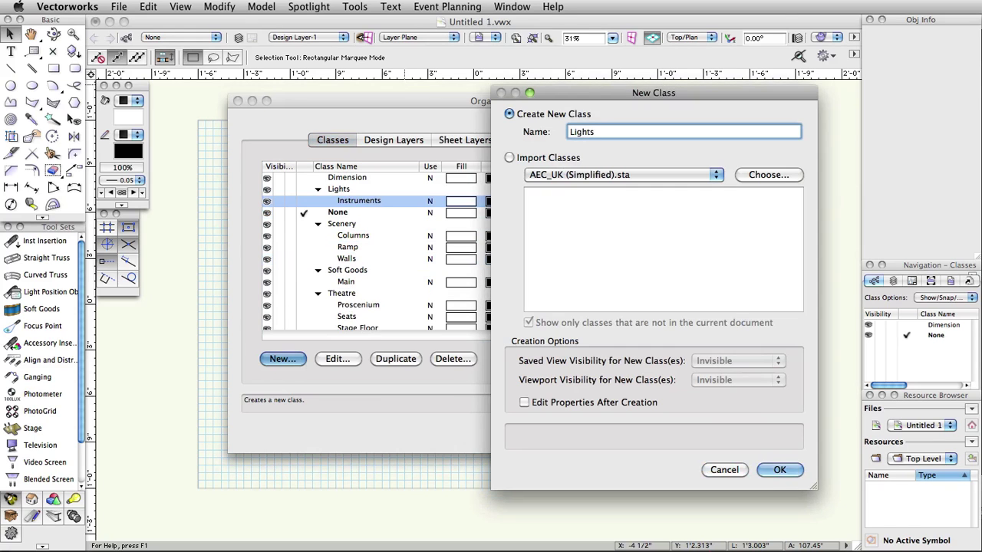
pyautogui.press('Return')
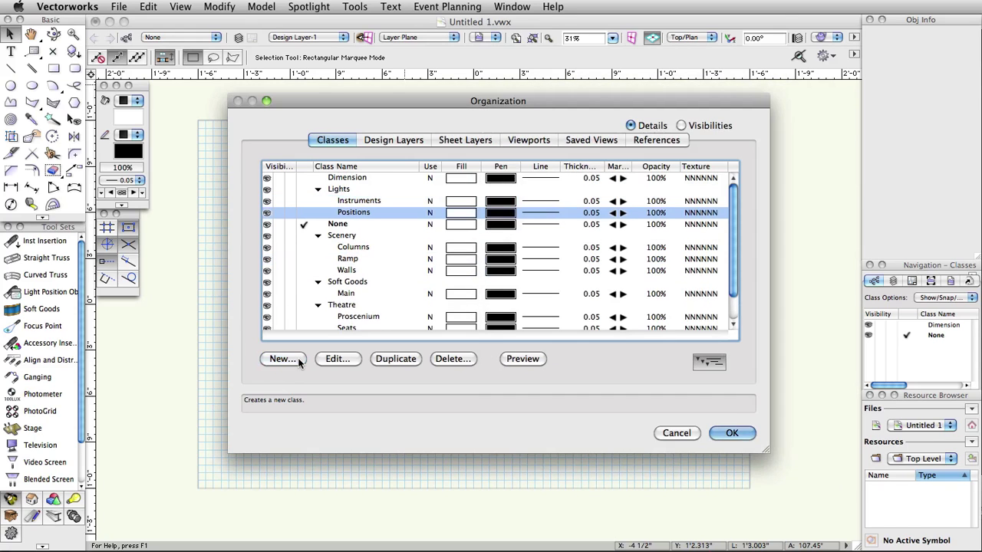
pyautogui.click(299, 361)
pyautogui.write('Focus Point Objects')
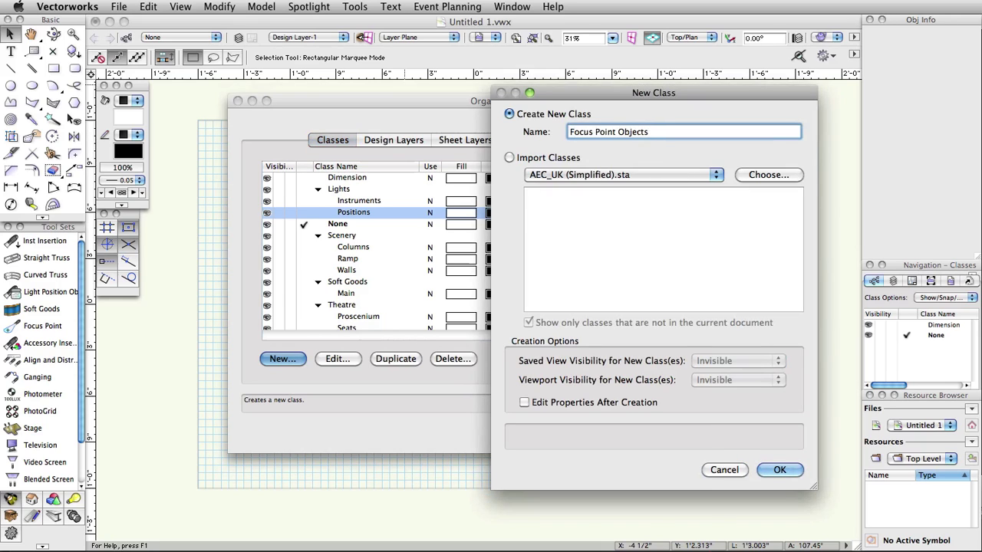
pyautogui.press('Return')
pyautogui.click(731, 433)
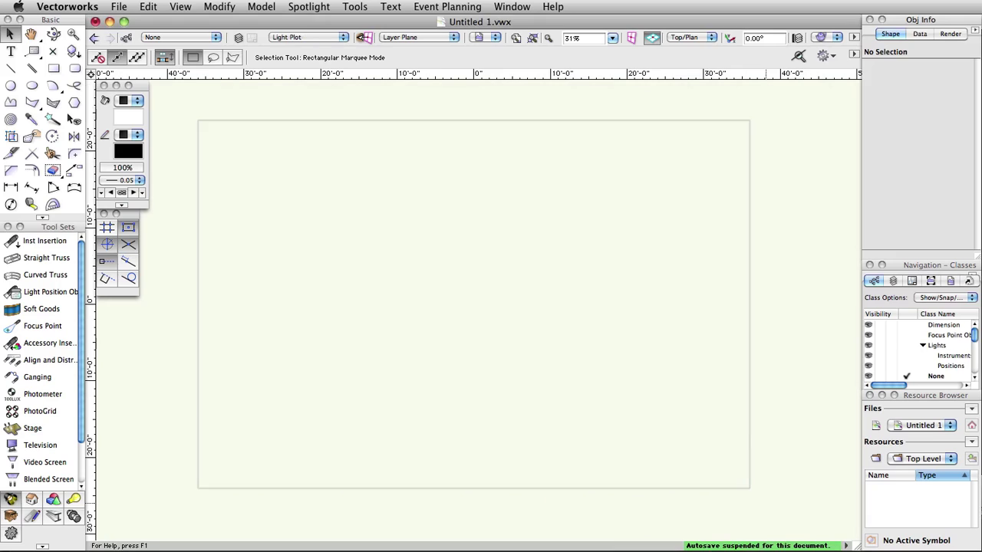